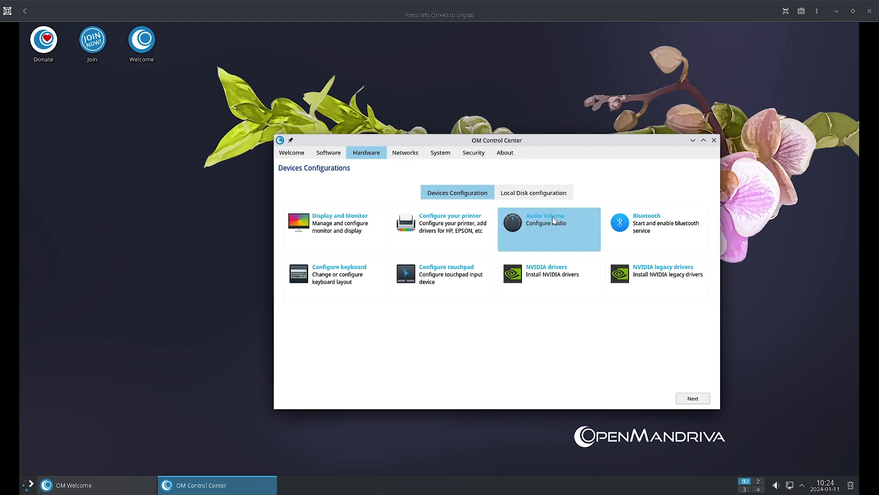
# Step: Switch OM Control Center to the Hardware tab to show the Devices Configuration tiles
pyautogui.click(644, 227)
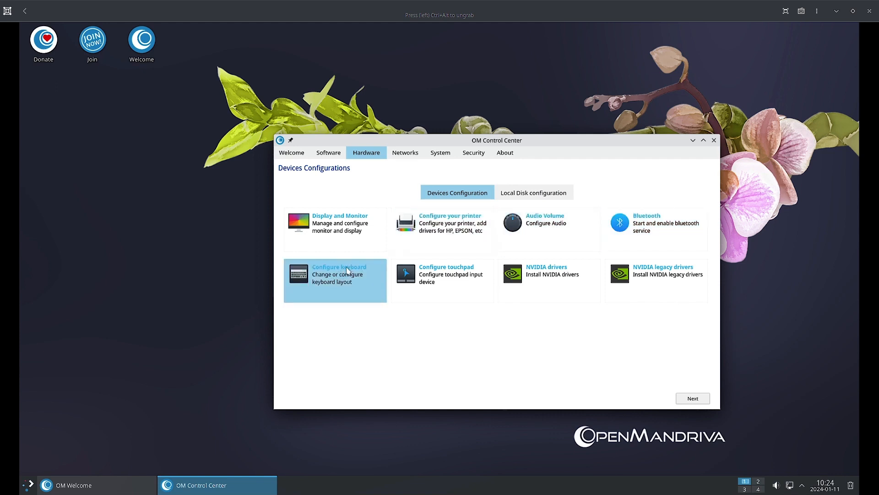
# Step: Open the Configure keyboard module and go to its Layouts page
pyautogui.click(346, 270)
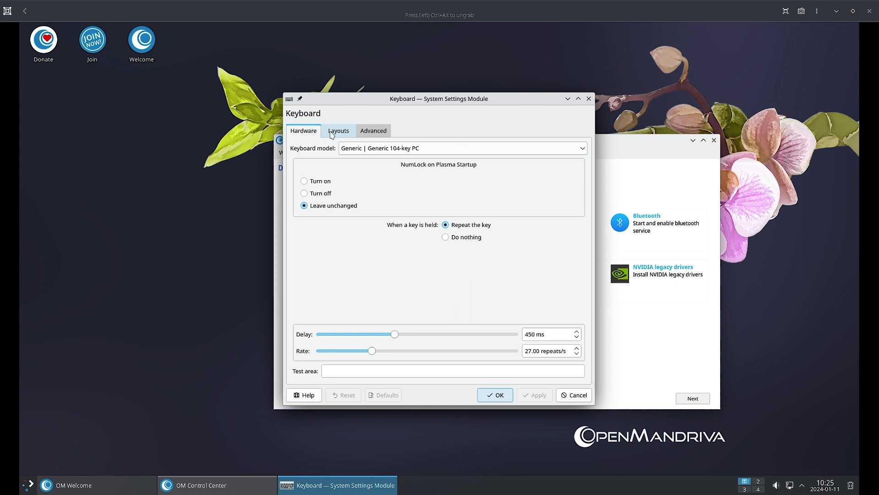
pyautogui.click(332, 135)
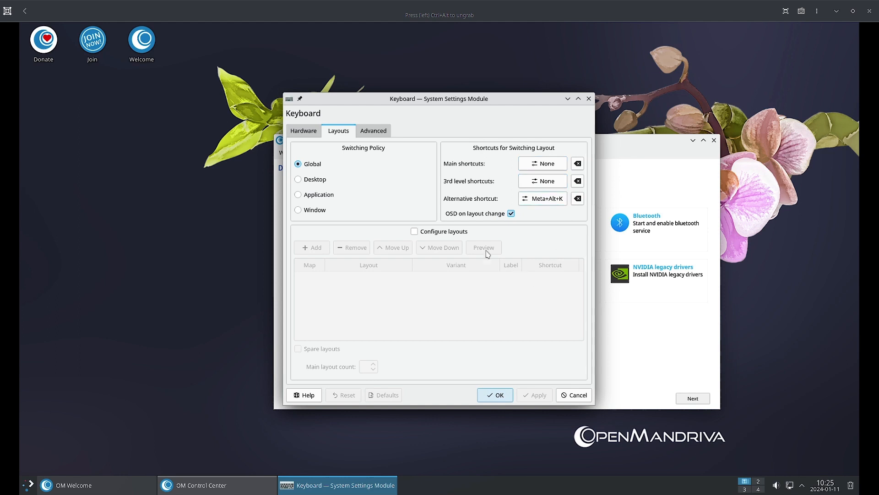
# Step: Tick Configure layouts, browse the Advanced and Hardware pages, then cancel the Keyboard dialog unsaved
pyautogui.click(415, 232)
pyautogui.click(415, 232)
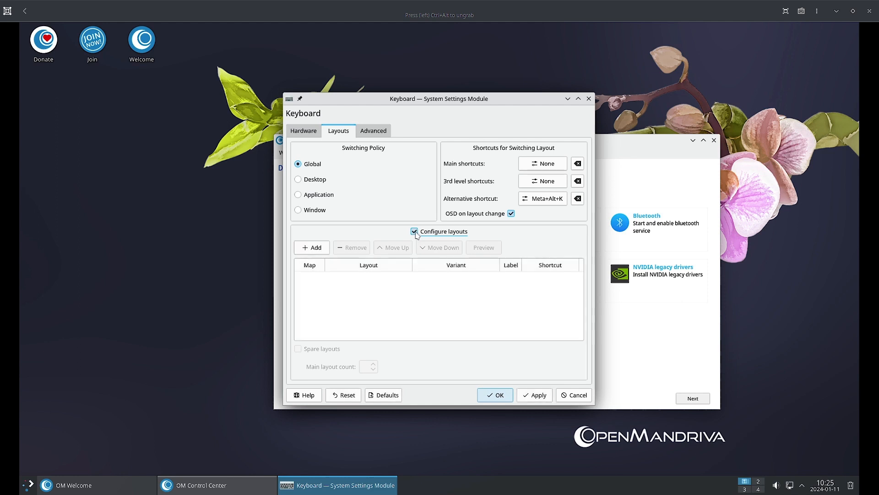
pyautogui.click(400, 289)
pyautogui.click(376, 133)
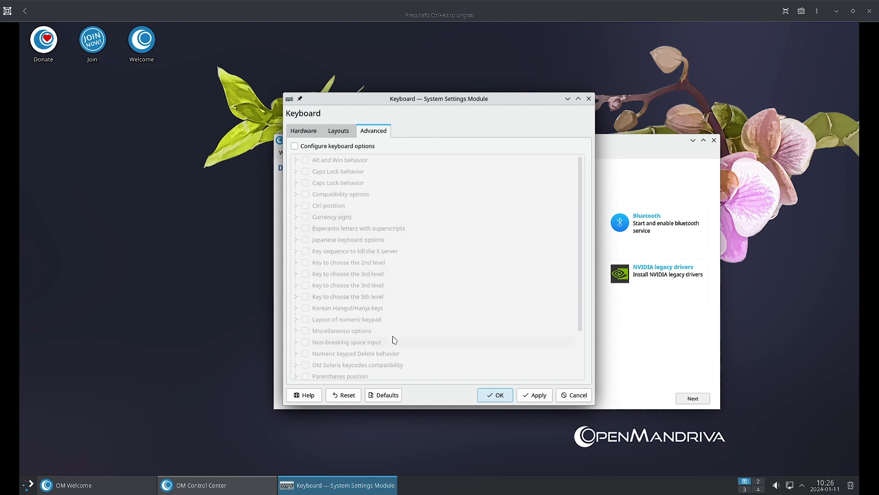
pyautogui.click(302, 129)
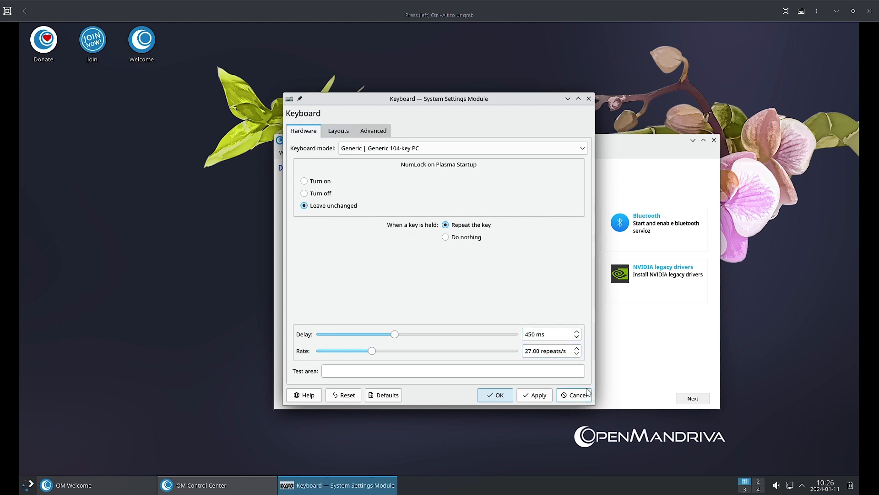
pyautogui.click(574, 395)
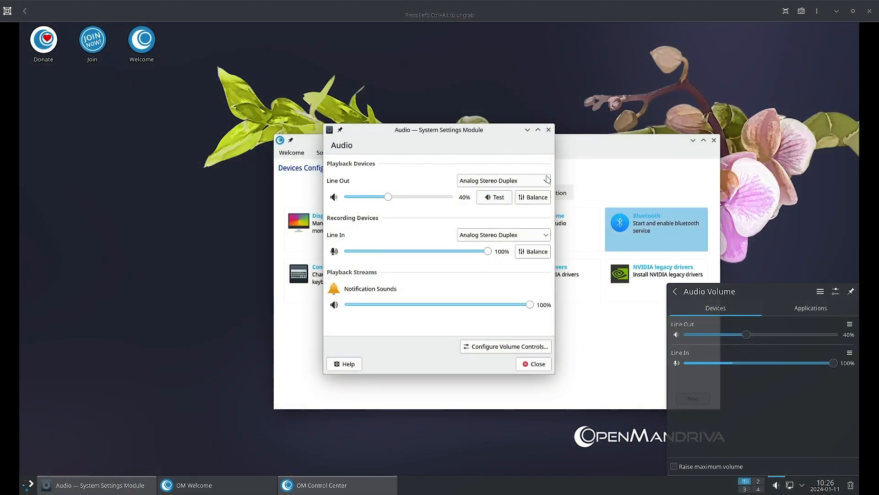
# Step: Dismiss the volume popup, glance at volume control preferences, keeping Line Out on Analog Stereo Duplex
pyautogui.click(453, 132)
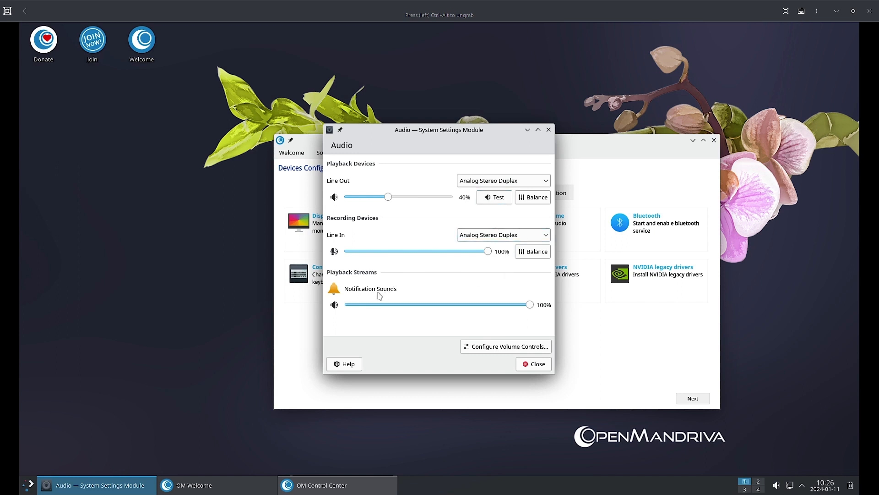
pyautogui.click(512, 352)
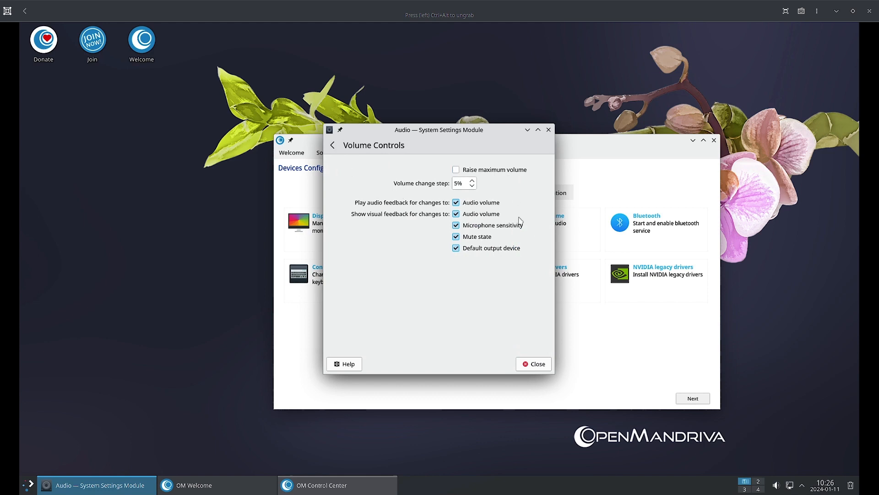
pyautogui.click(334, 147)
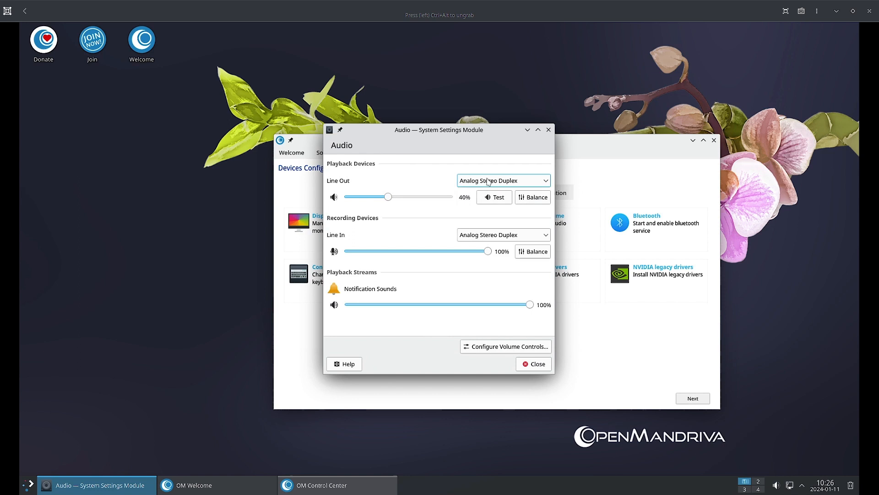
pyautogui.click(488, 181)
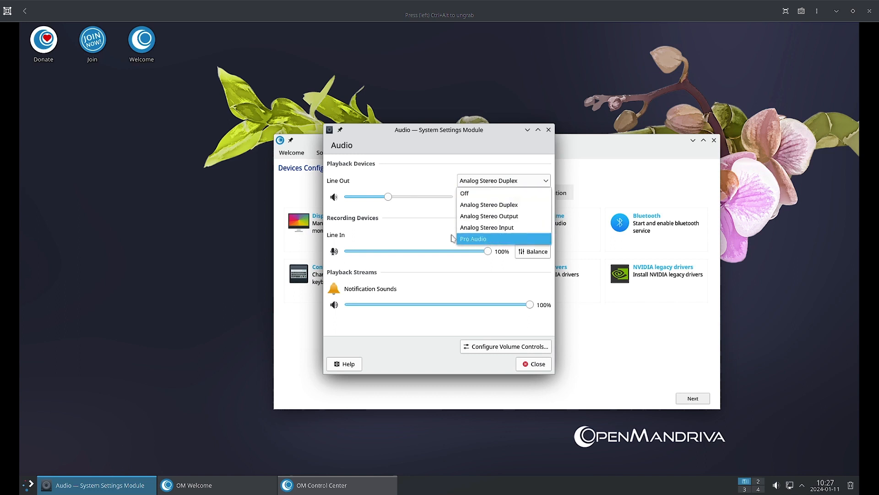
pyautogui.click(432, 174)
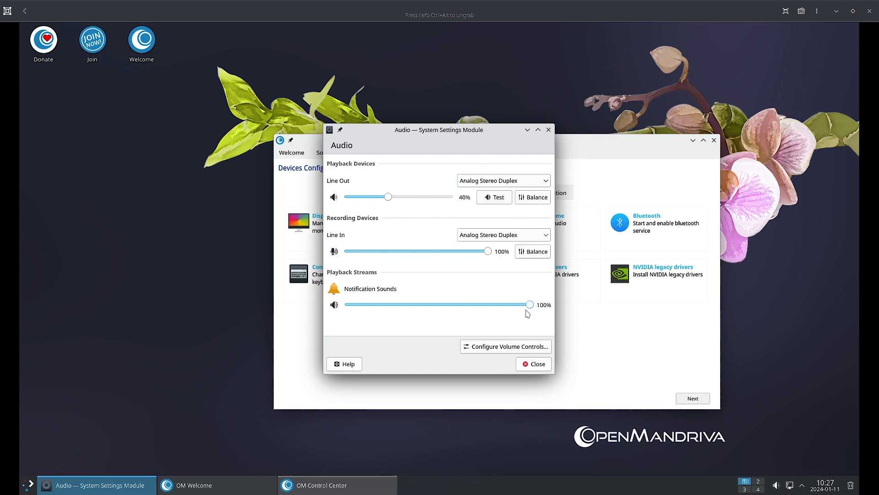
# Step: Close the Audio settings and start and enable Bluetooth, authorising with the admin password
pyautogui.click(536, 364)
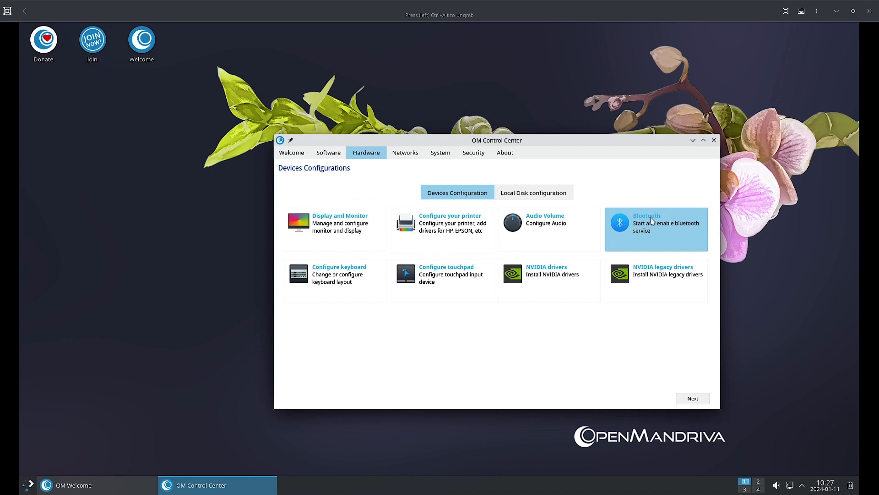
pyautogui.click(652, 212)
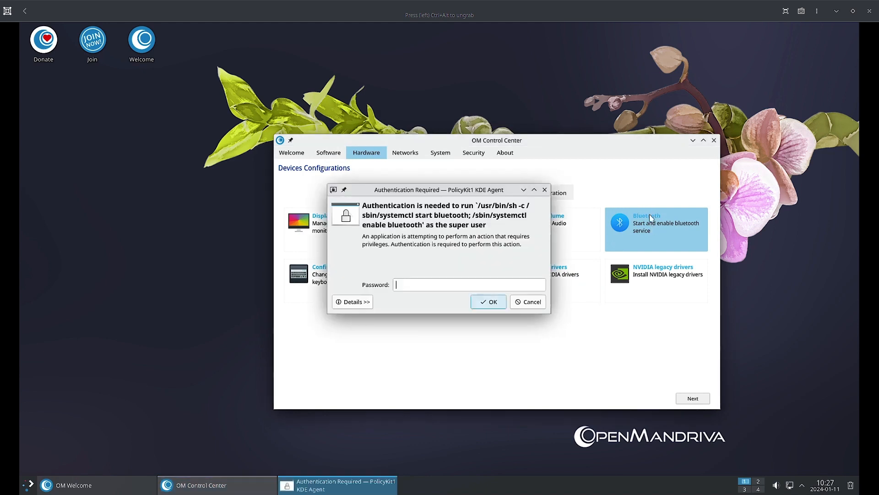
pyautogui.write('•')
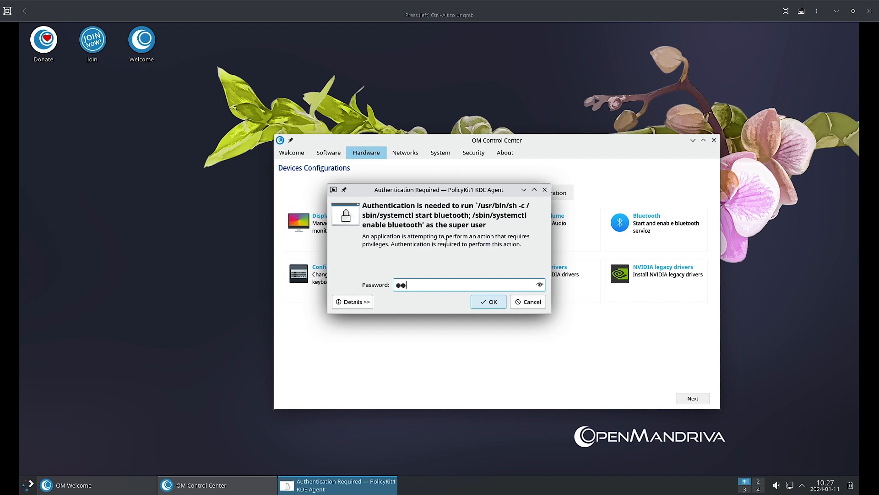
pyautogui.press('Return')
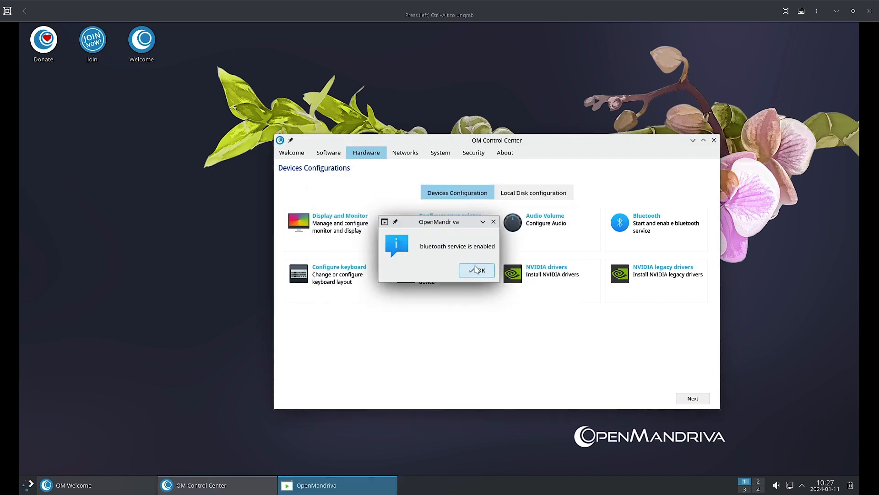
pyautogui.click(475, 271)
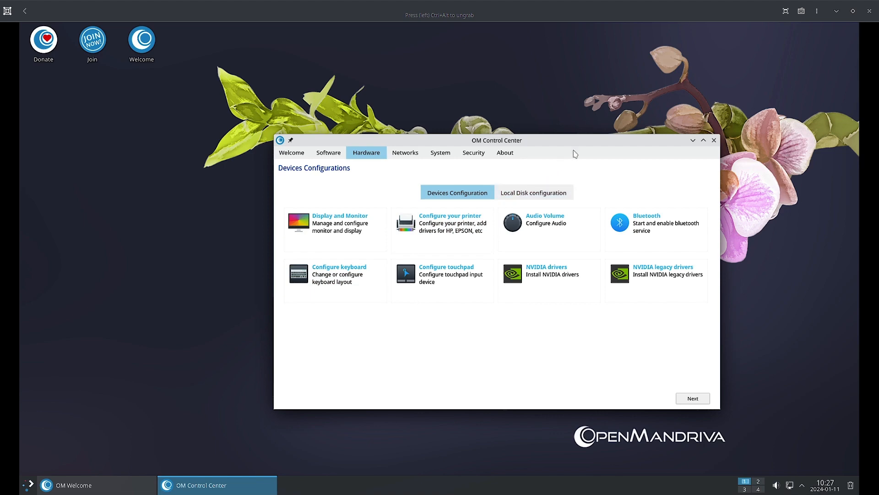
# Step: Rerun the Bluetooth service start and dismiss the 'already running' message
pyautogui.moveTo(581, 142); pyautogui.dragTo(544, 137)
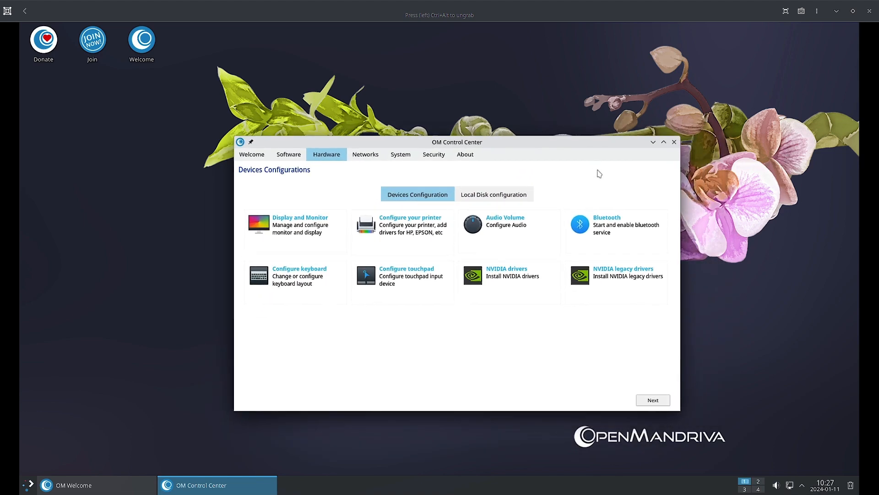
pyautogui.click(607, 217)
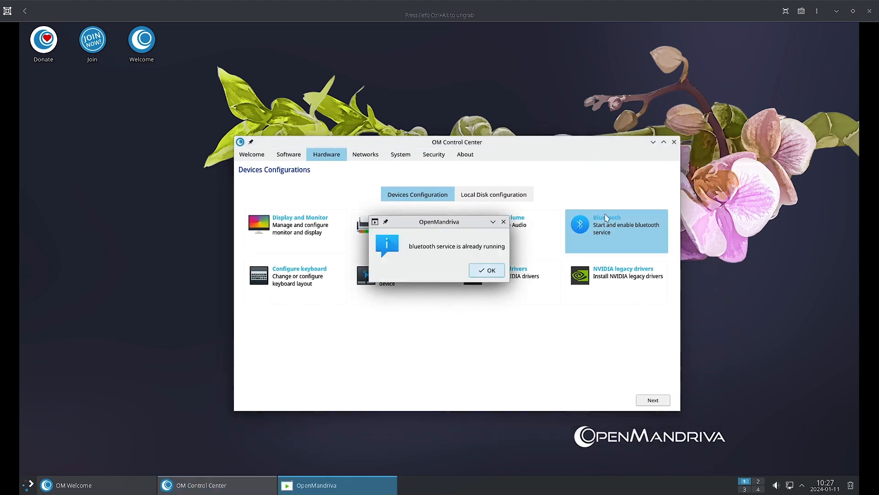
pyautogui.click(484, 273)
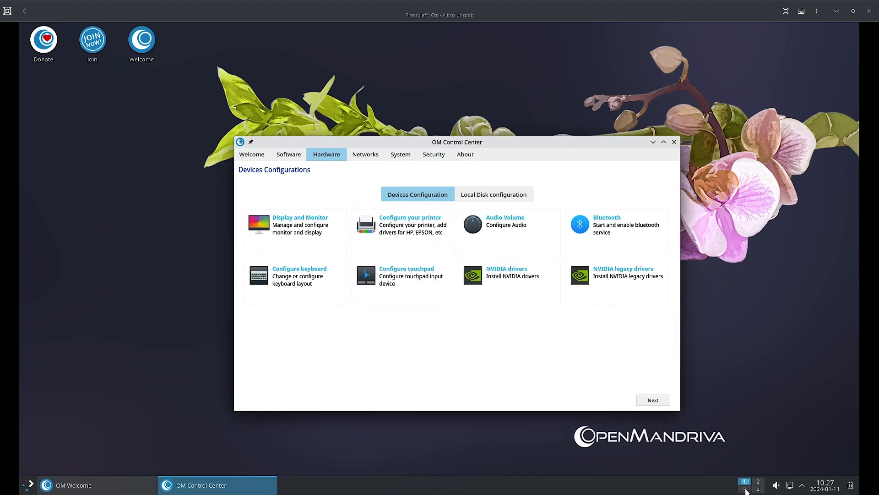
pyautogui.click(802, 486)
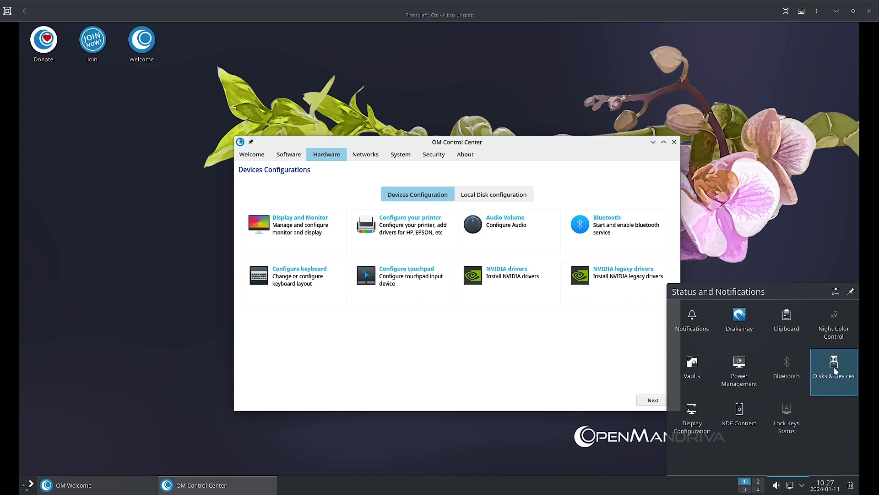
pyautogui.click(792, 369)
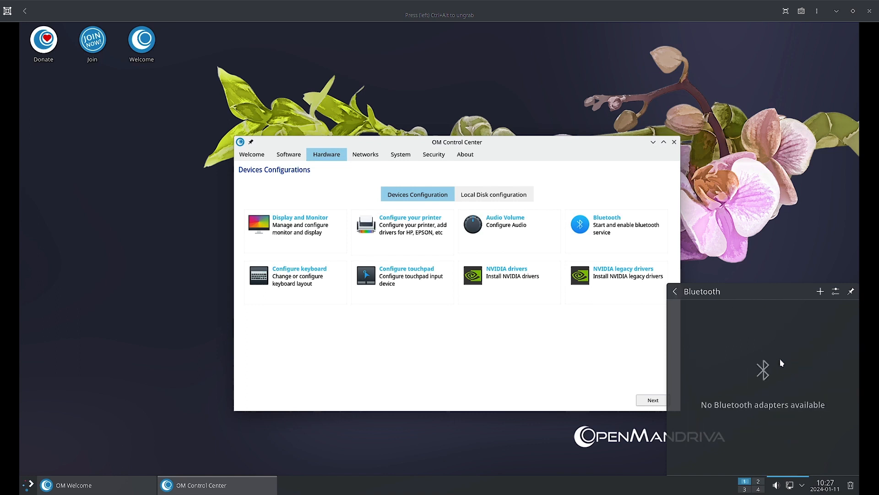
pyautogui.click(676, 290)
pyautogui.click(794, 270)
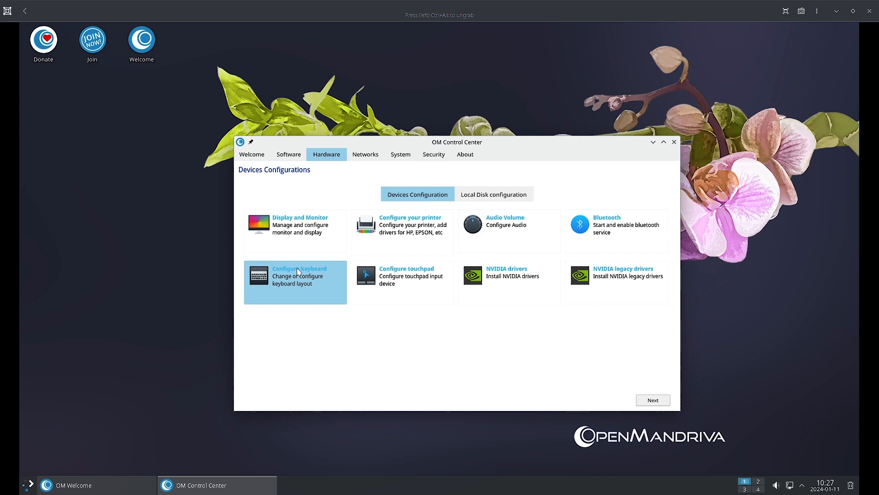
# Step: Bring OM Control Center back into focus and pick the NVIDIA drivers entry
pyautogui.click(404, 269)
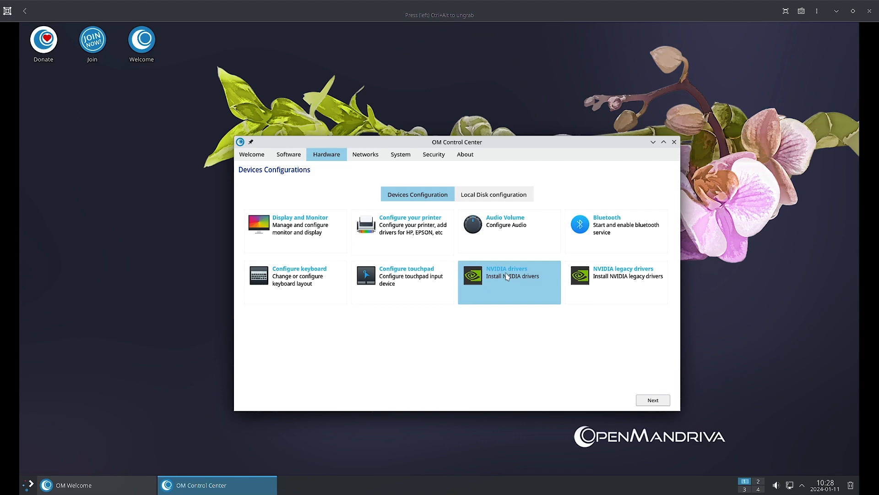
pyautogui.click(506, 272)
# Step: Launch the NVIDIA drivers setup, close failed Konsole windows, and authorise enabling the non-free repository
pyautogui.click(606, 270)
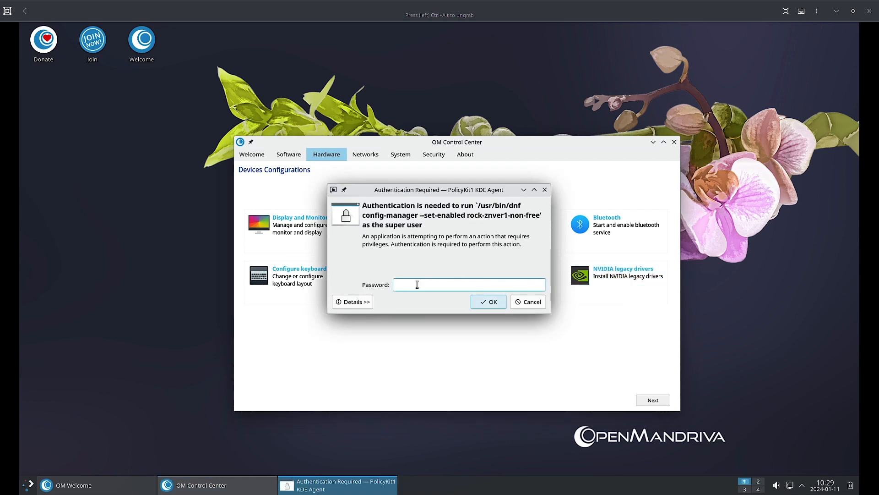
pyautogui.write('123')
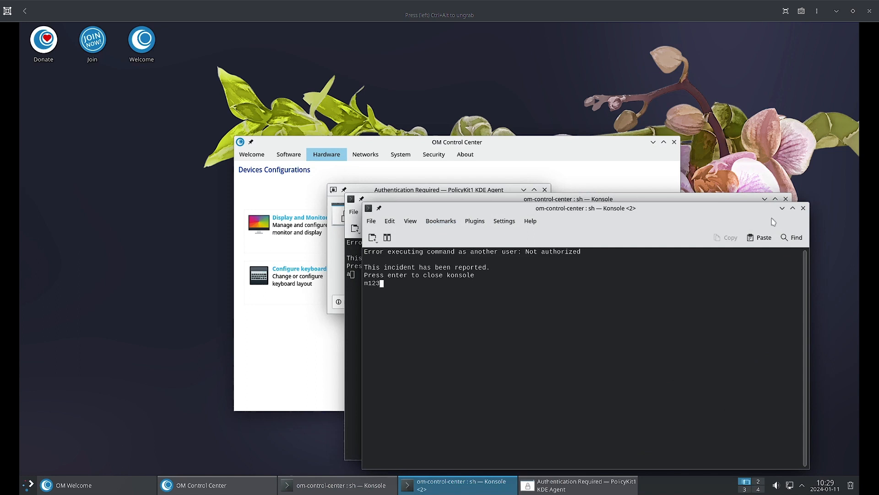
pyautogui.click(803, 208)
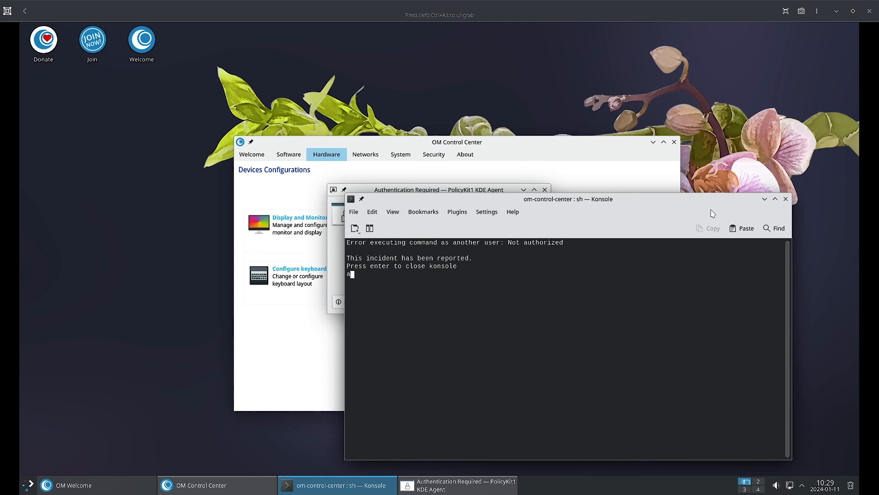
pyautogui.click(785, 199)
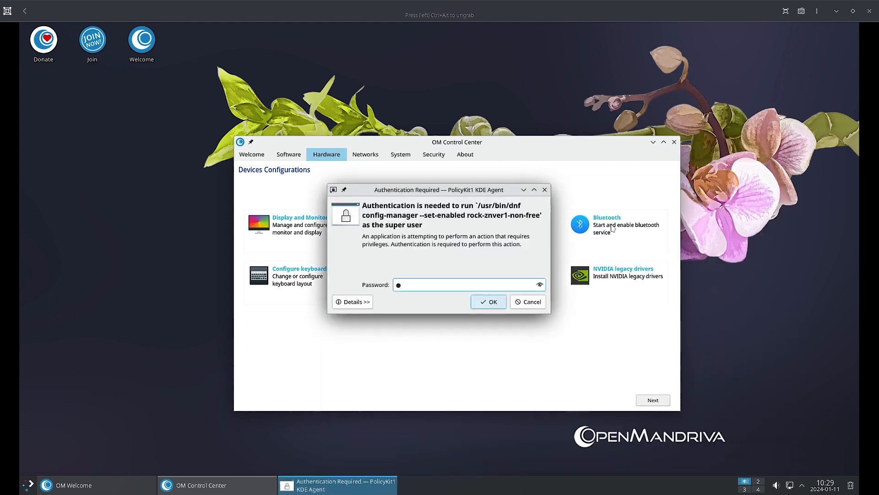
pyautogui.write('******')
pyautogui.press('Return')
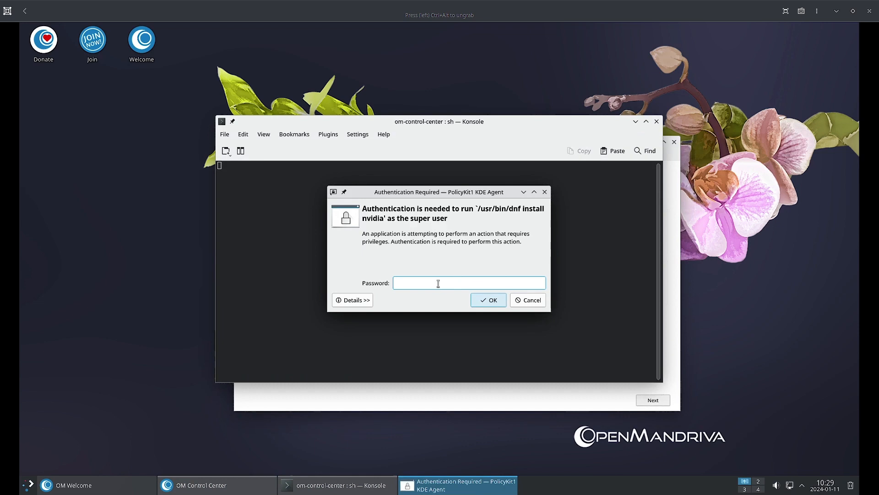
# Step: Enter the admin password in PolicyKit to authorise '/usr/bin/dnf install nvidia'
pyautogui.write('******')
pyautogui.press('Return')
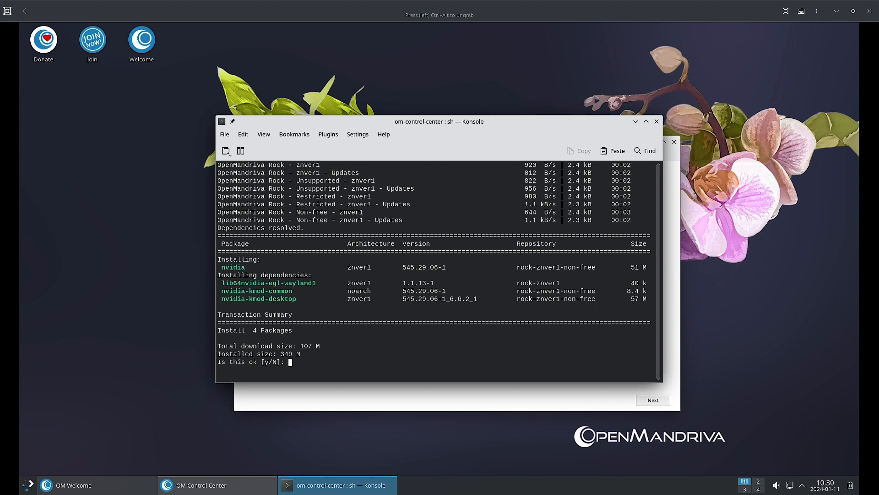
# Step: Answer y at dnf's prompt to install the four NVIDIA packages (107 M)
pyautogui.write('y')
pyautogui.press('Return')
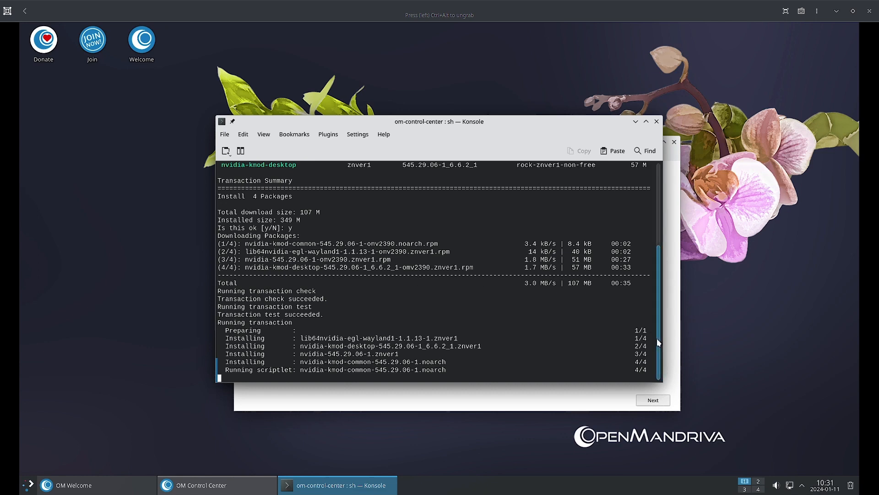
# Step: Review the dnf output until 'Complete!', then close Konsole to return to Hardware devices
pyautogui.moveTo(657, 341); pyautogui.dragTo(630, 352)
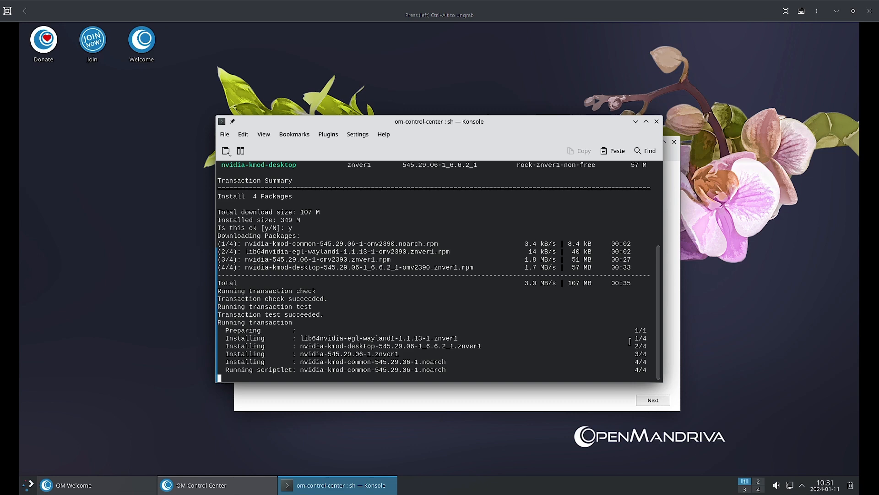
pyautogui.scroll(4, 377, 248)
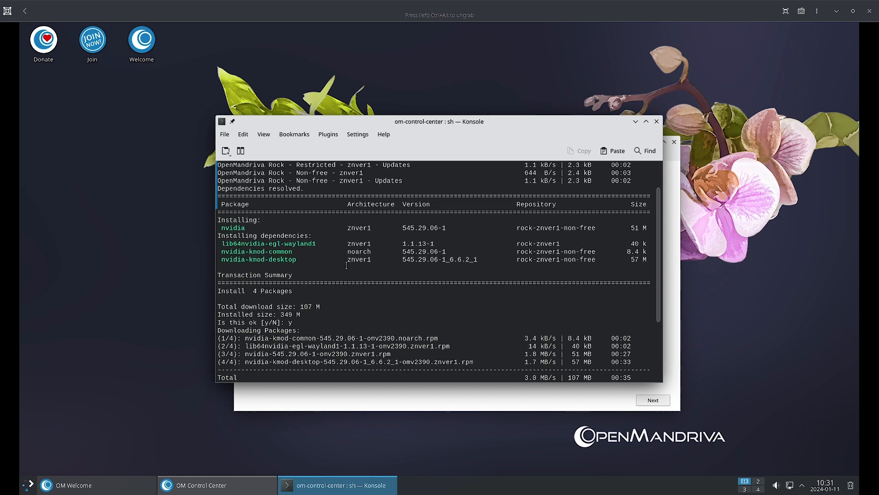
pyautogui.scroll(2, 347, 266)
pyautogui.scroll(-5, 346, 264)
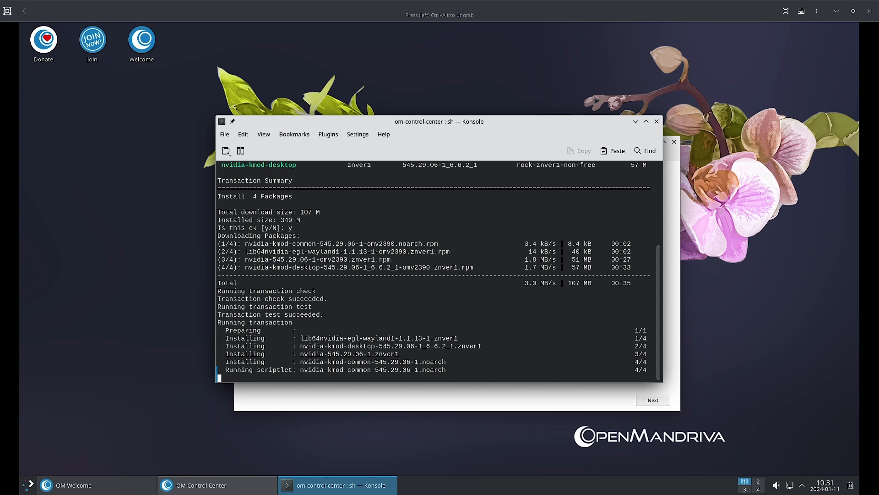
pyautogui.moveTo(495, 122); pyautogui.dragTo(421, 128)
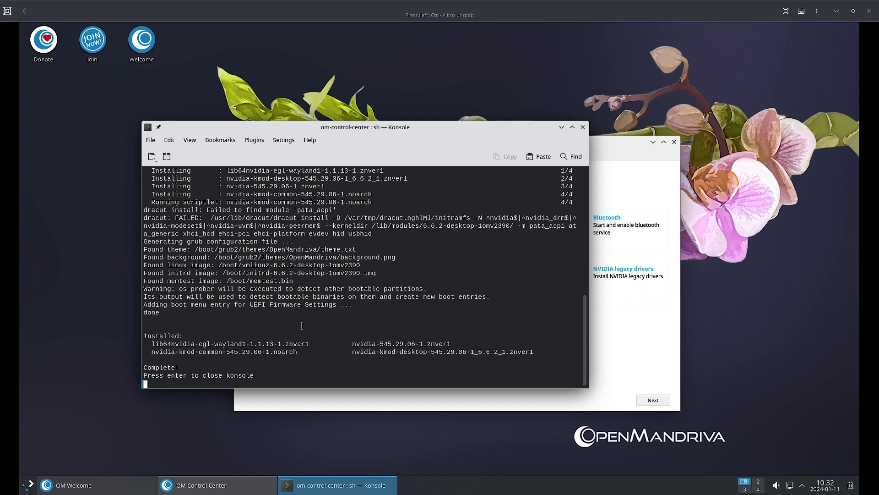
pyautogui.press('Return')
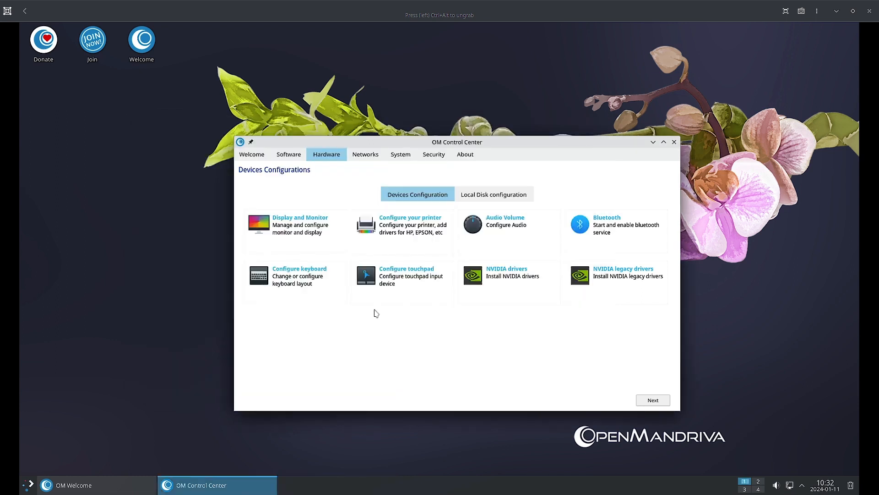
# Step: Launch KDE Partition Manager from Local Disk configuration and authenticate with the account password
pyautogui.click(494, 195)
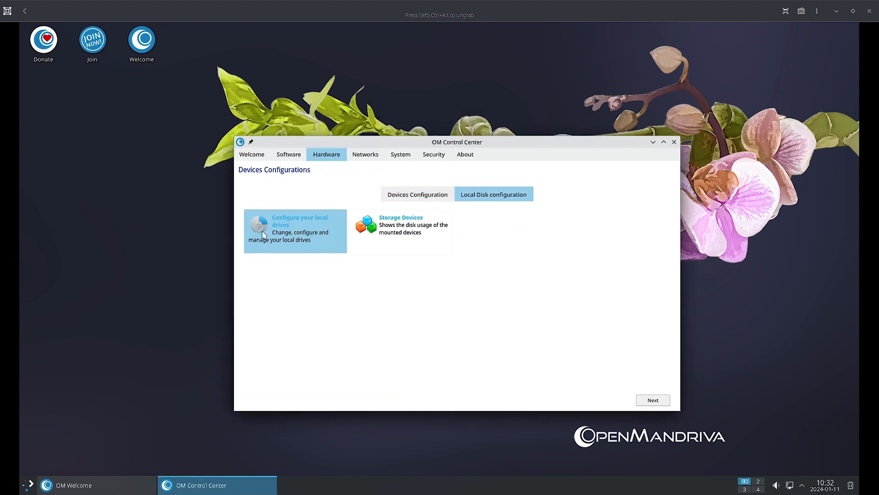
pyautogui.click(284, 224)
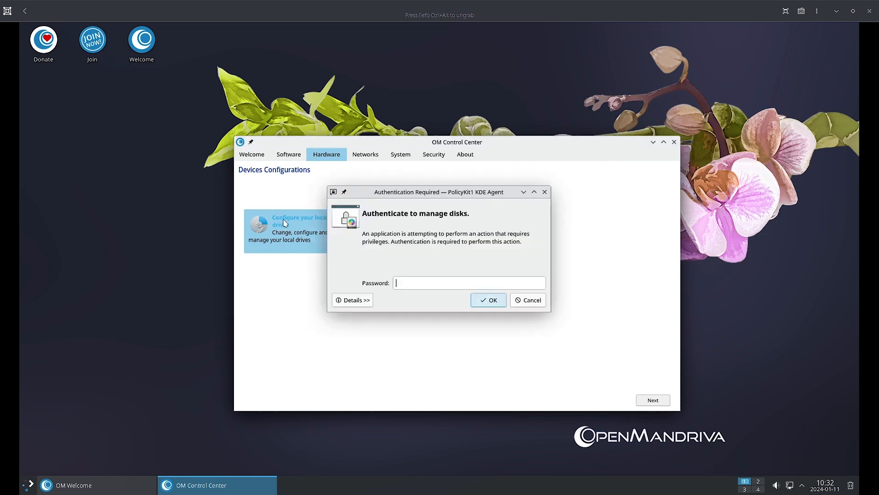
pyautogui.moveTo(519, 109); pyautogui.dragTo(312, 155)
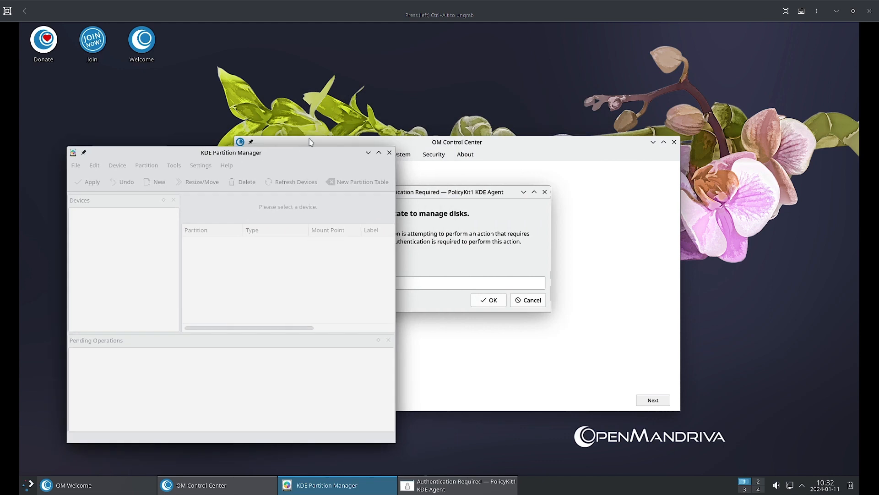
pyautogui.click(429, 281)
pyautogui.write('••••••')
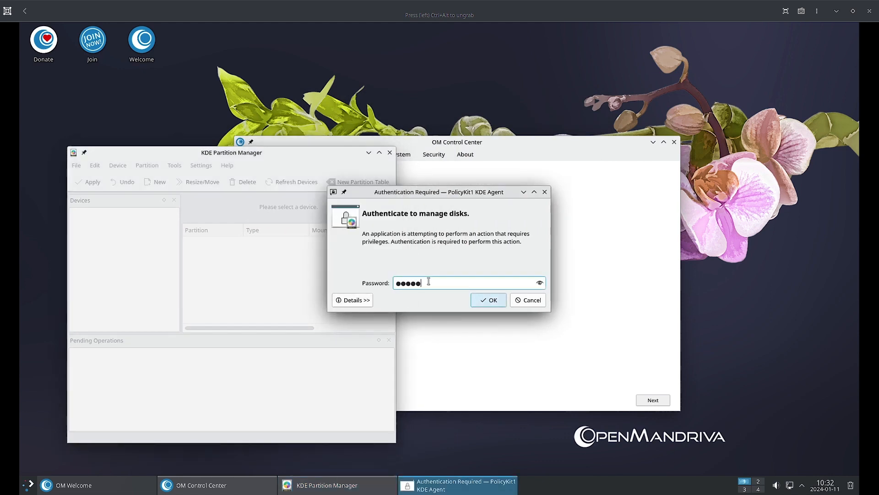
pyautogui.press('Return')
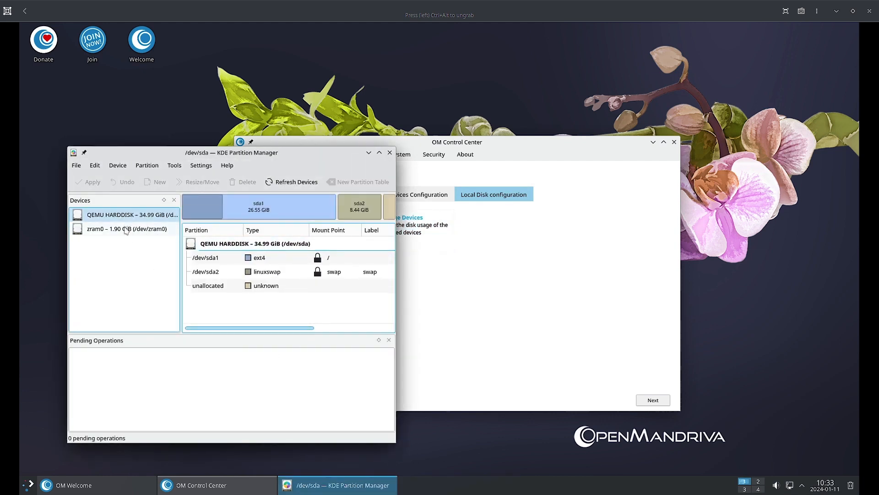
# Step: Review zram0, then the 34.99 GiB QEMU hard disk's partitions, with the window maximized
pyautogui.click(123, 231)
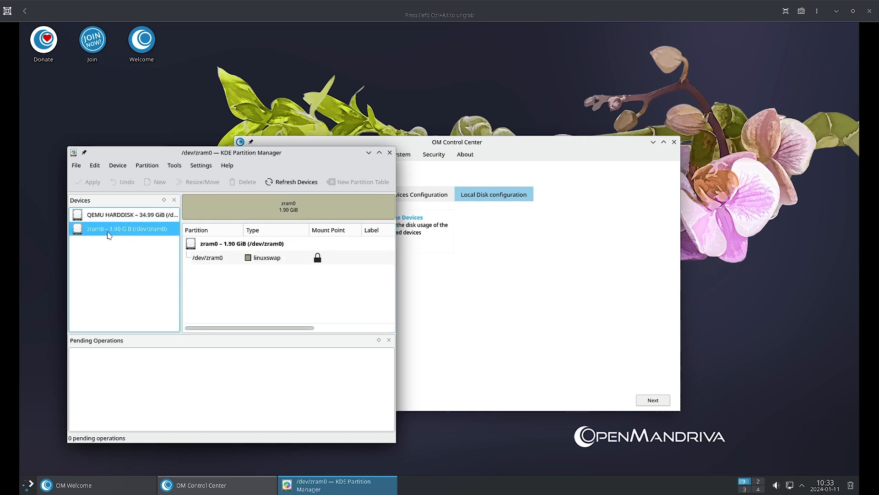
pyautogui.click(127, 222)
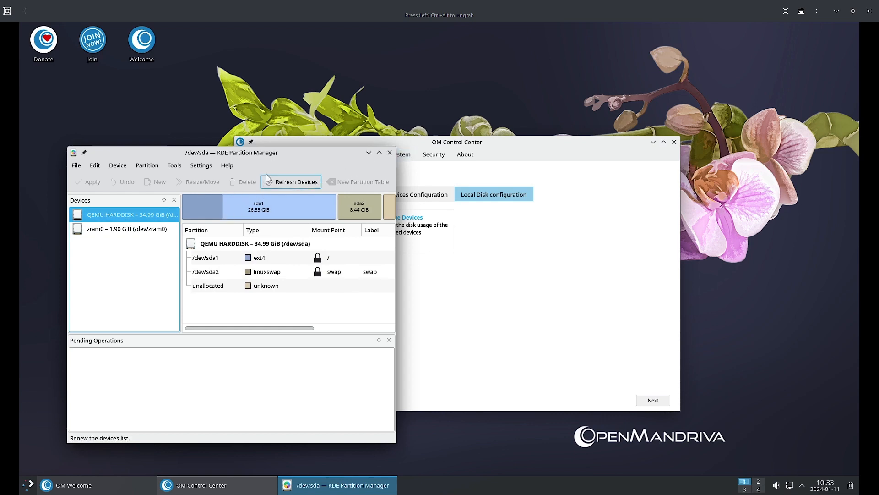
pyautogui.moveTo(289, 153); pyautogui.dragTo(289, 164)
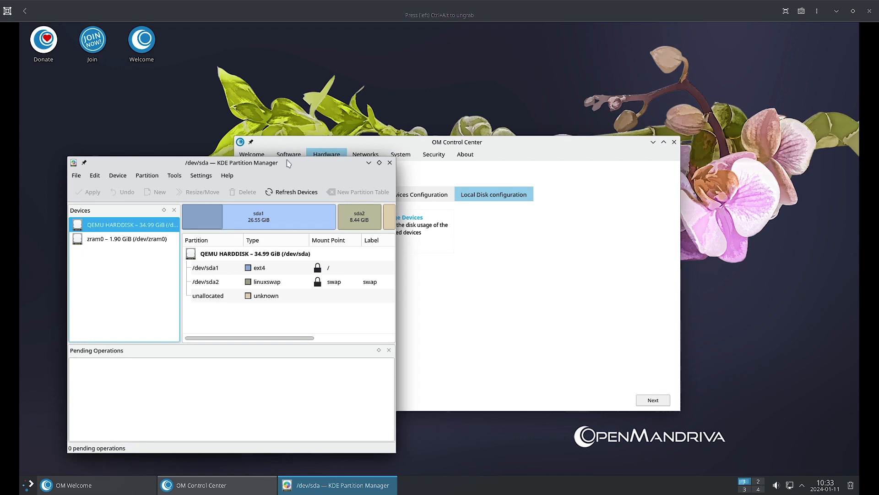
pyautogui.doubleClick(288, 163)
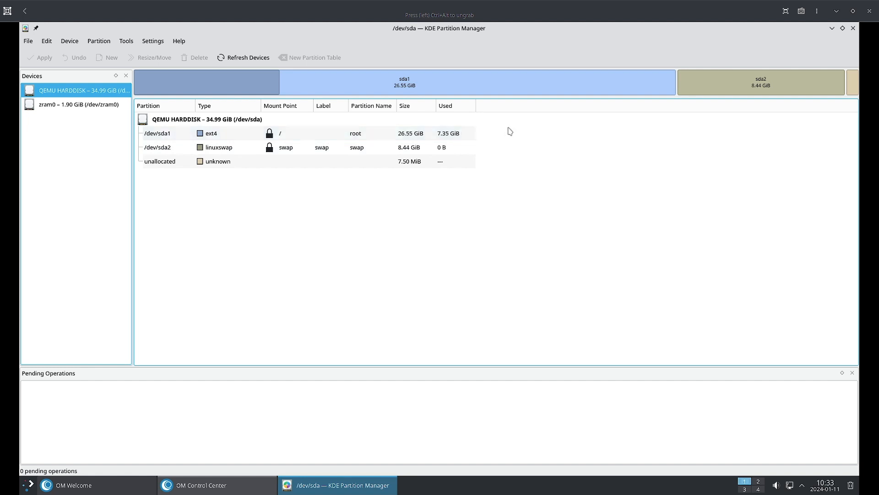
# Step: Close KDE Partition Manager to return to the Local Disk configuration options
pyautogui.click(854, 28)
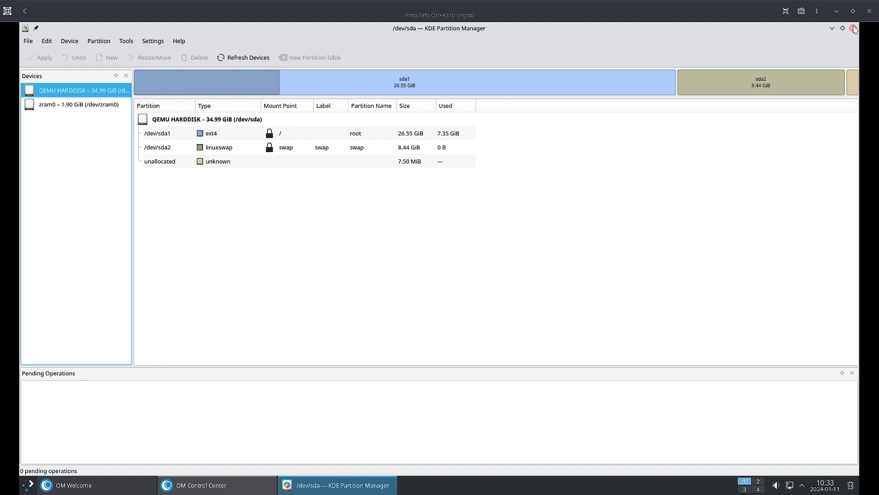
pyautogui.click(854, 29)
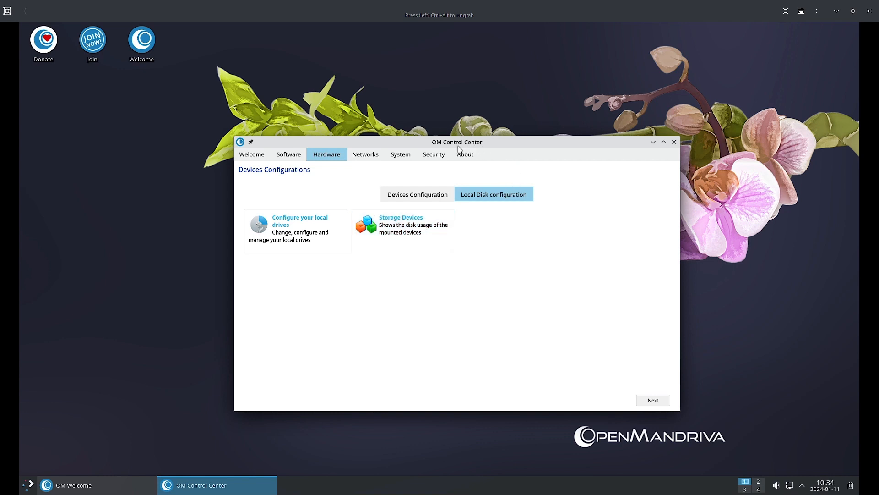
# Step: Shift the Control Center window right and switch to the Networks section with its Connections entry
pyautogui.moveTo(454, 142); pyautogui.dragTo(483, 142)
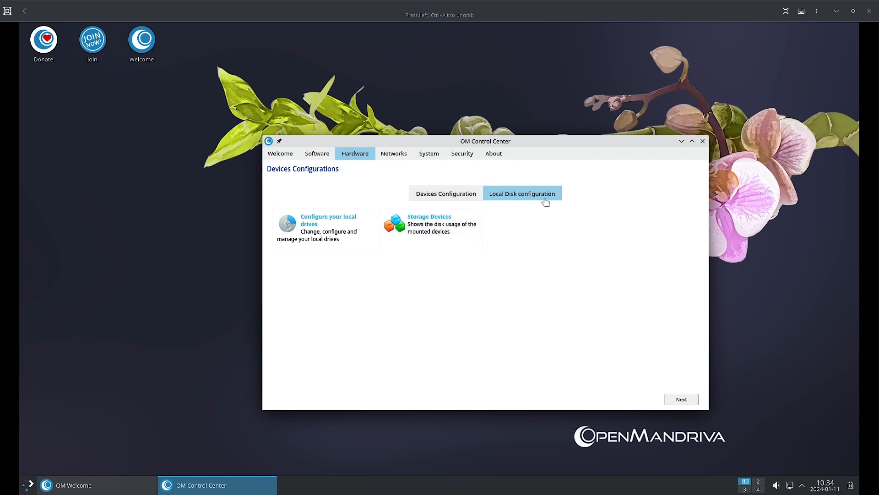
pyautogui.click(397, 154)
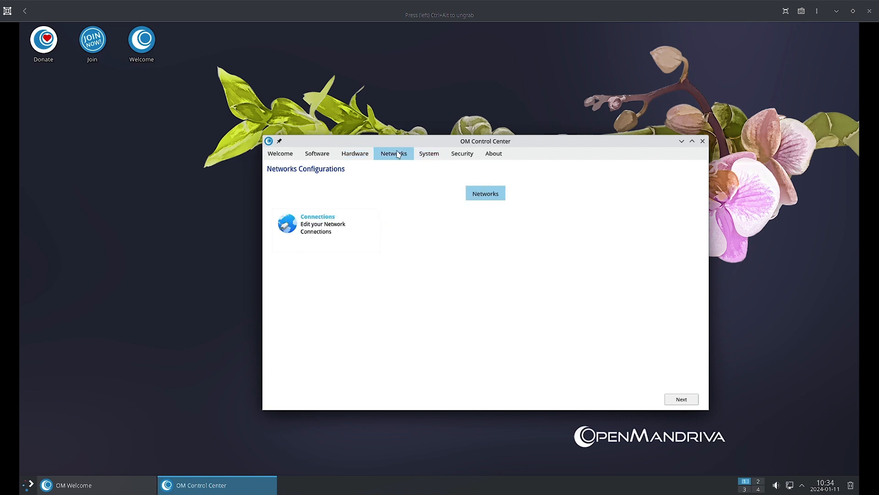